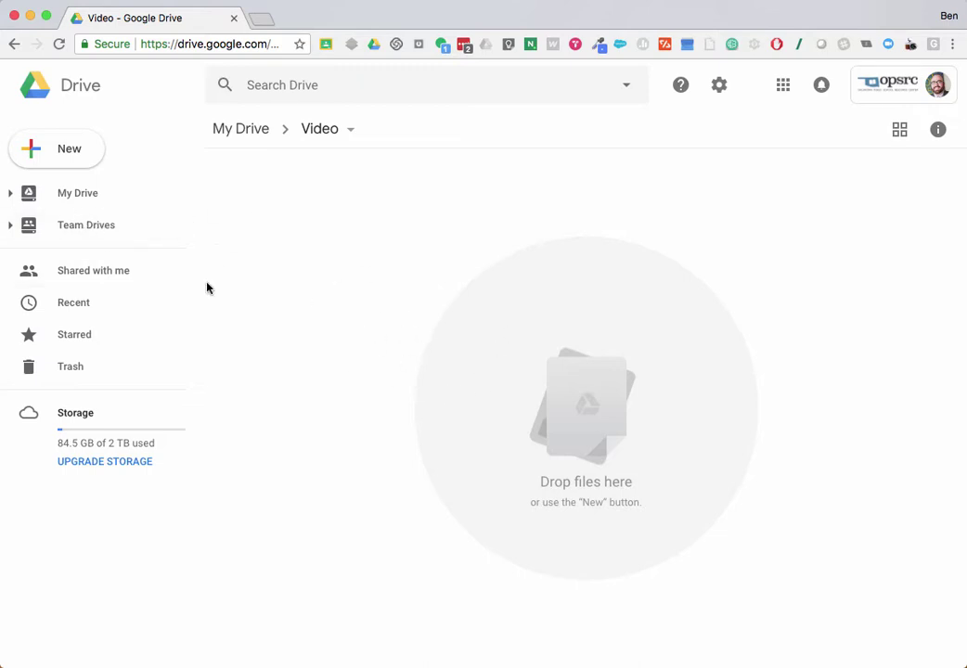
# Create a new folder named 'Website' in the Video folder.
pyautogui.click(83, 157)
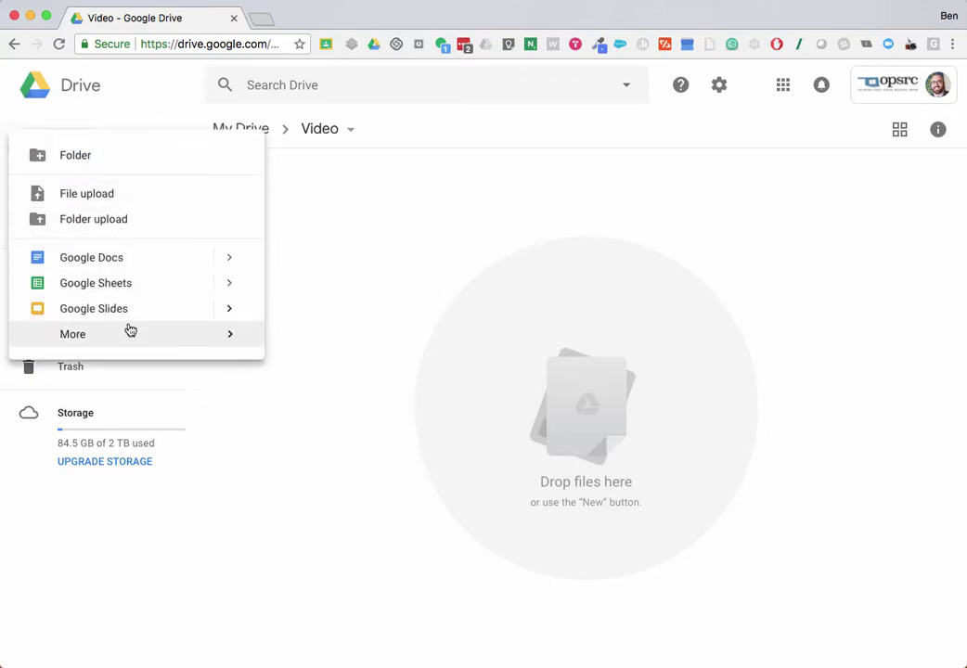
pyautogui.click(119, 155)
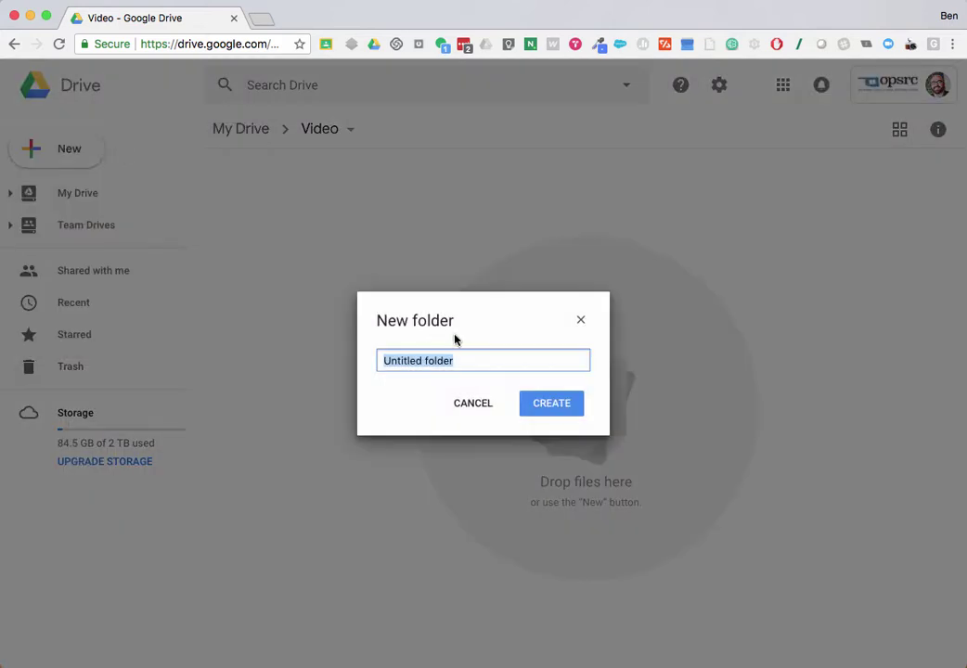
pyautogui.write('Website')
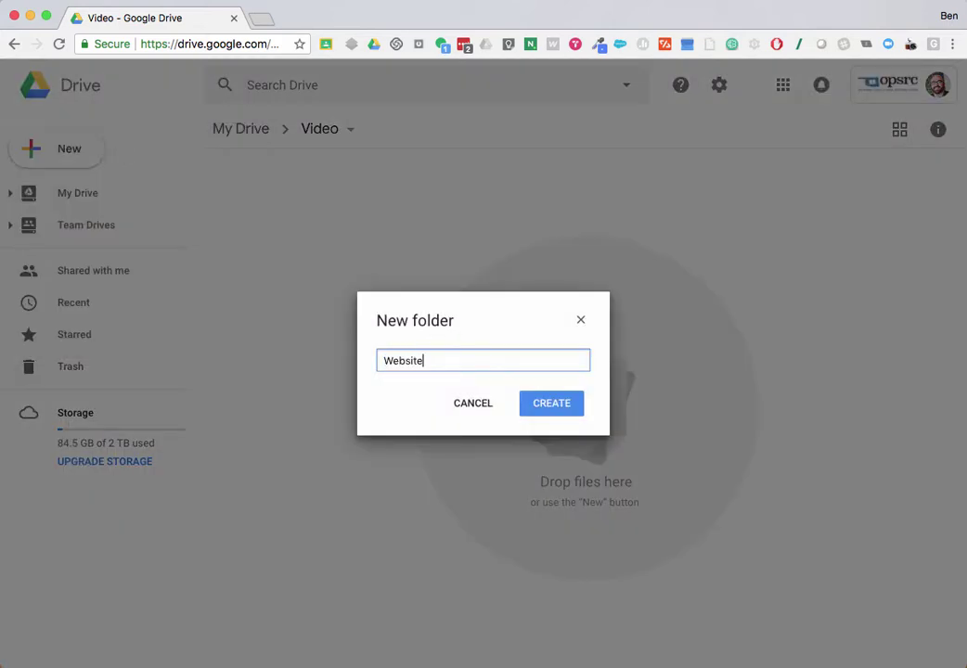
pyautogui.press('Return')
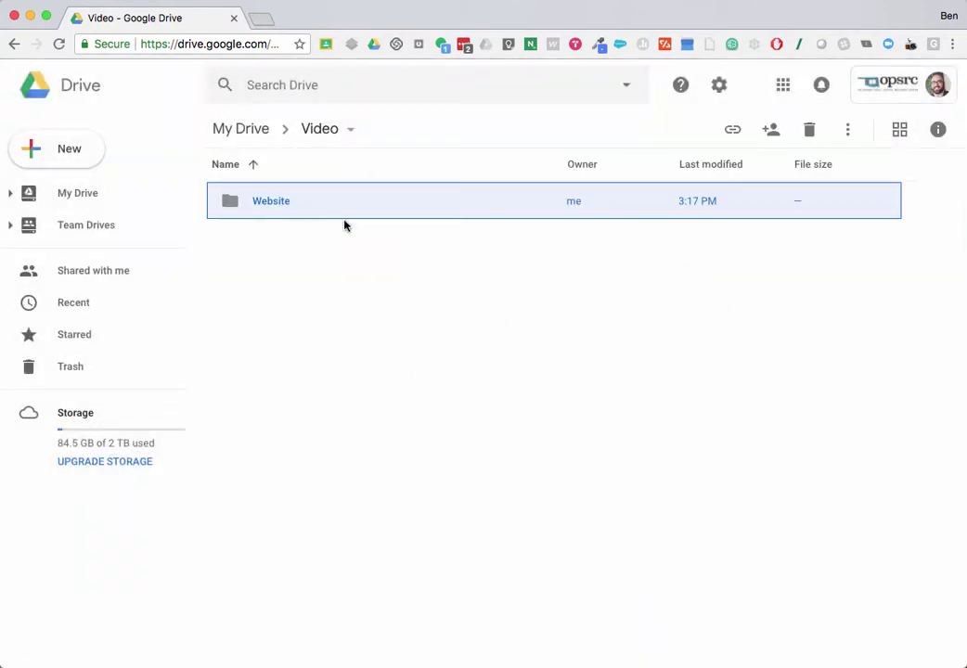
# Set the Website folder's link sharing to 'On - Public on the web' and save.
pyautogui.click(301, 216)
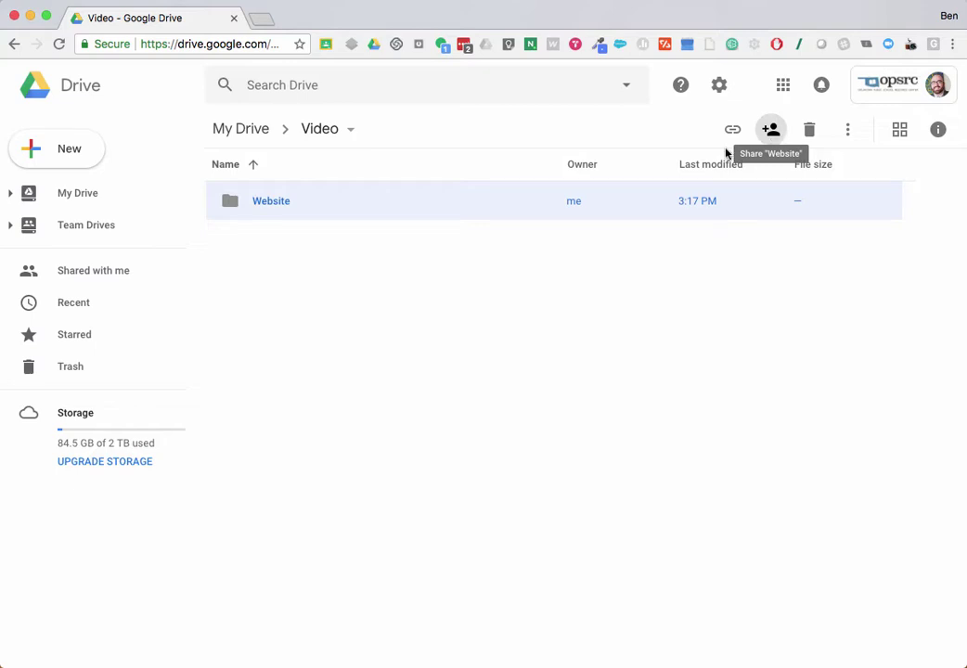
pyautogui.rightClick(418, 206)
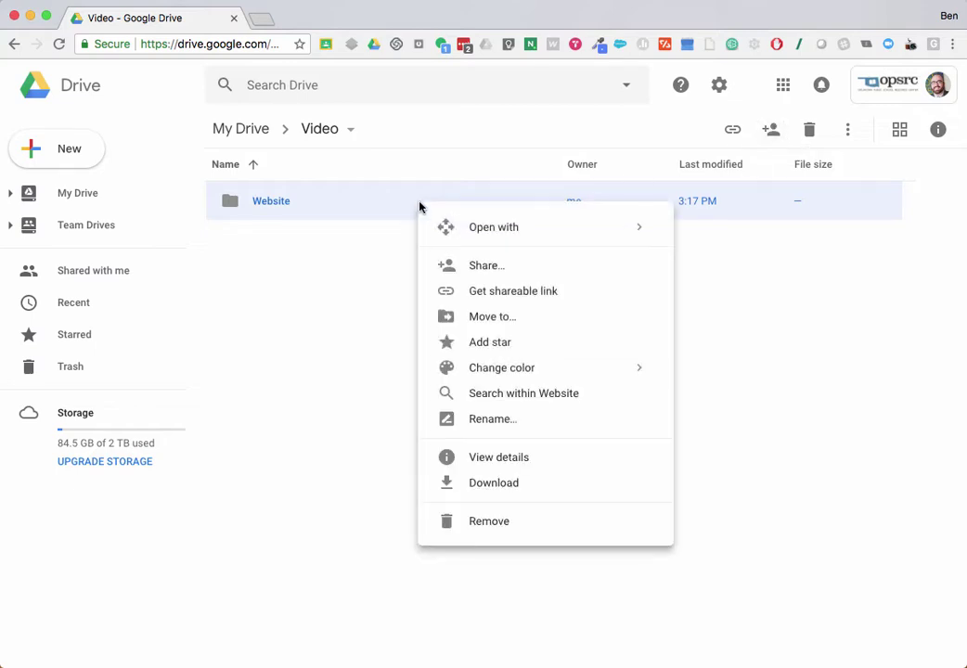
pyautogui.click(481, 269)
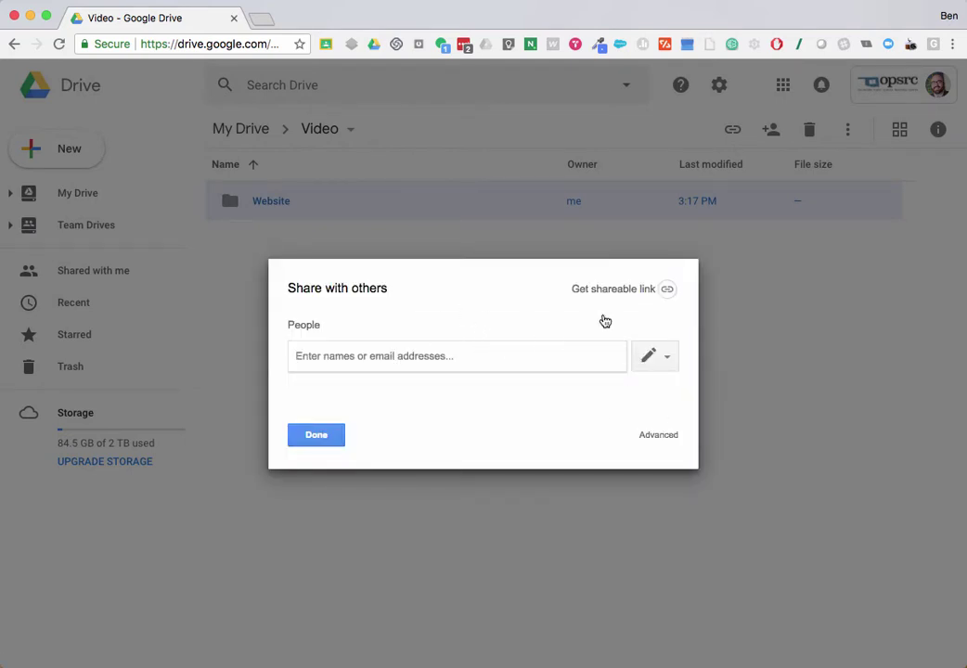
pyautogui.click(659, 436)
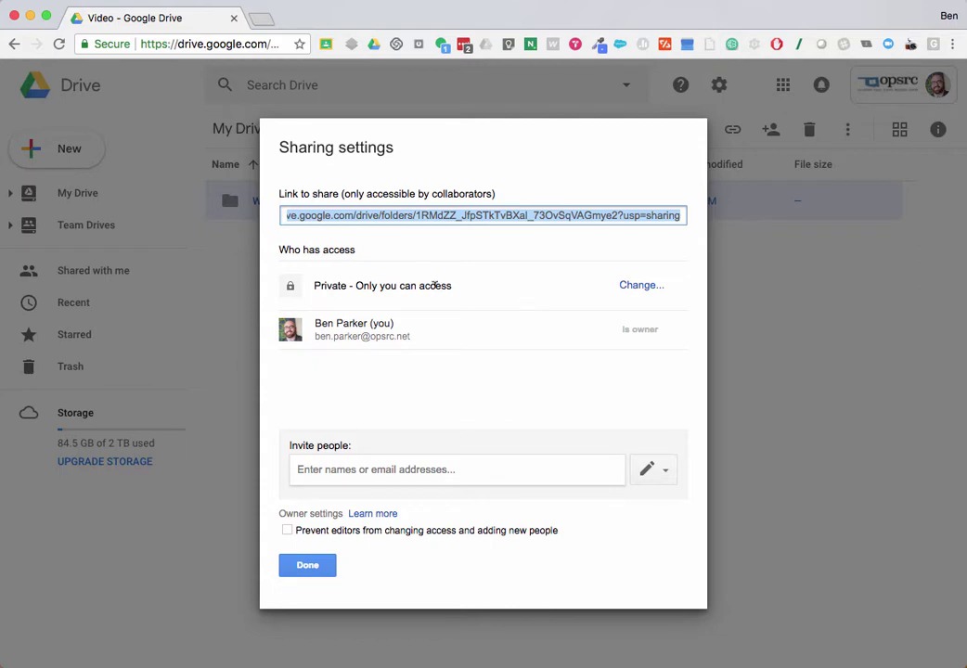
pyautogui.click(634, 288)
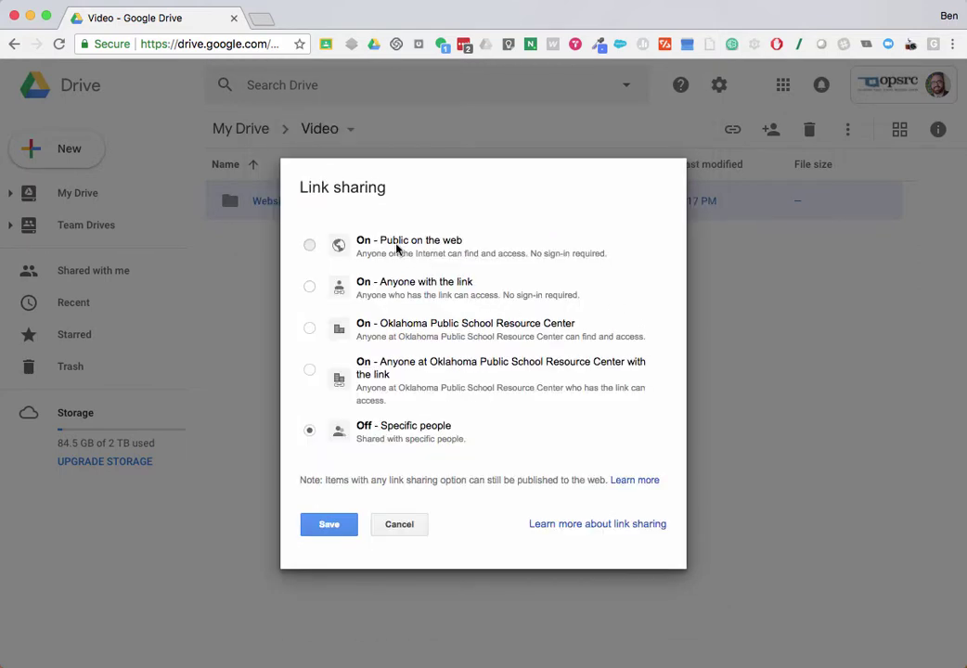
pyautogui.click(396, 246)
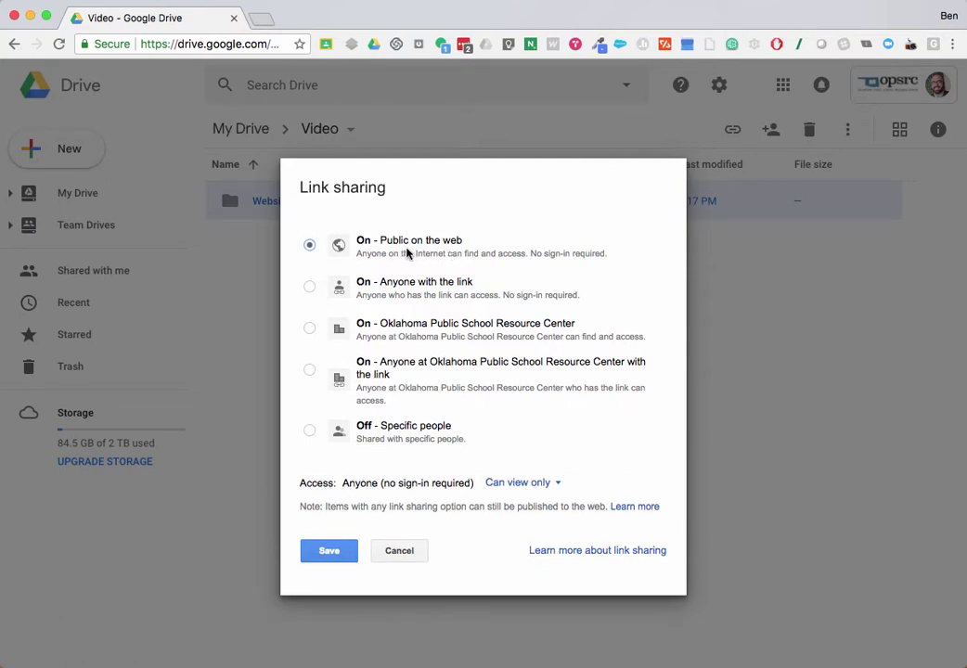
pyautogui.click(339, 559)
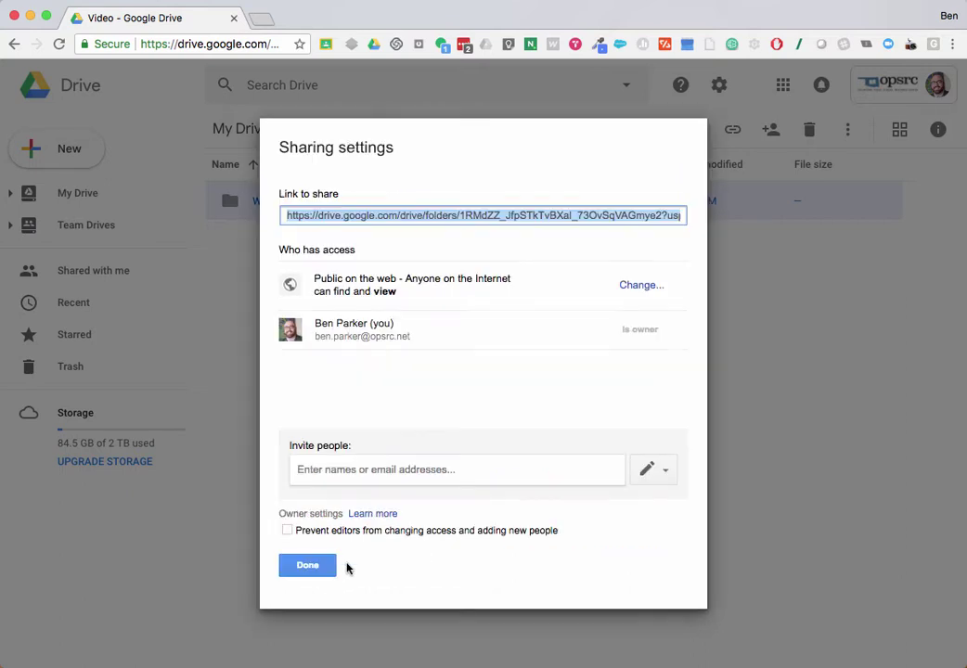
pyautogui.click(324, 567)
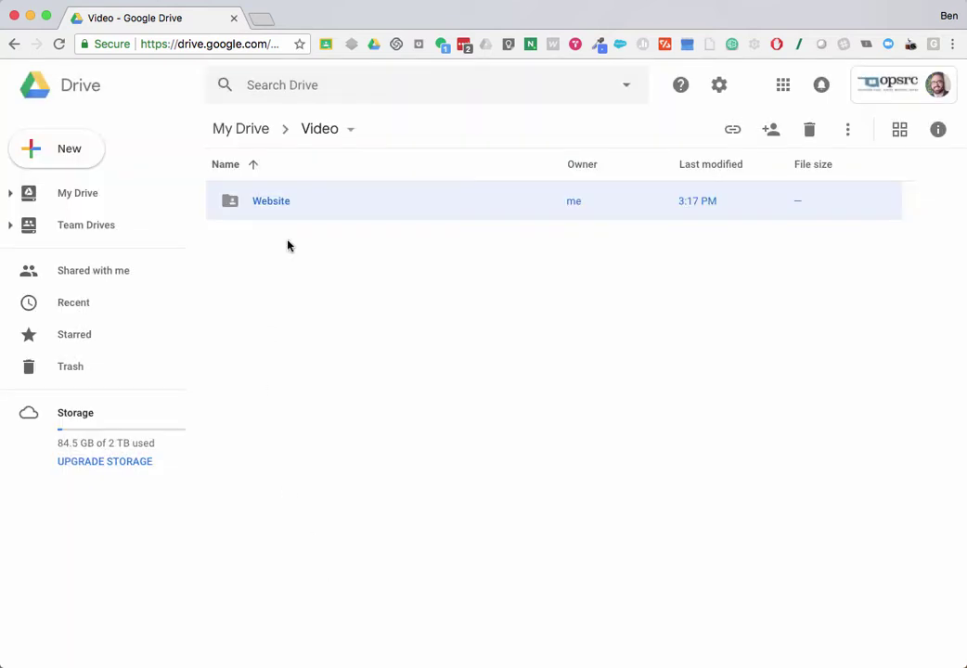
# Open the Website folder and create a 'Board Agendas' subfolder.
pyautogui.doubleClick(342, 212)
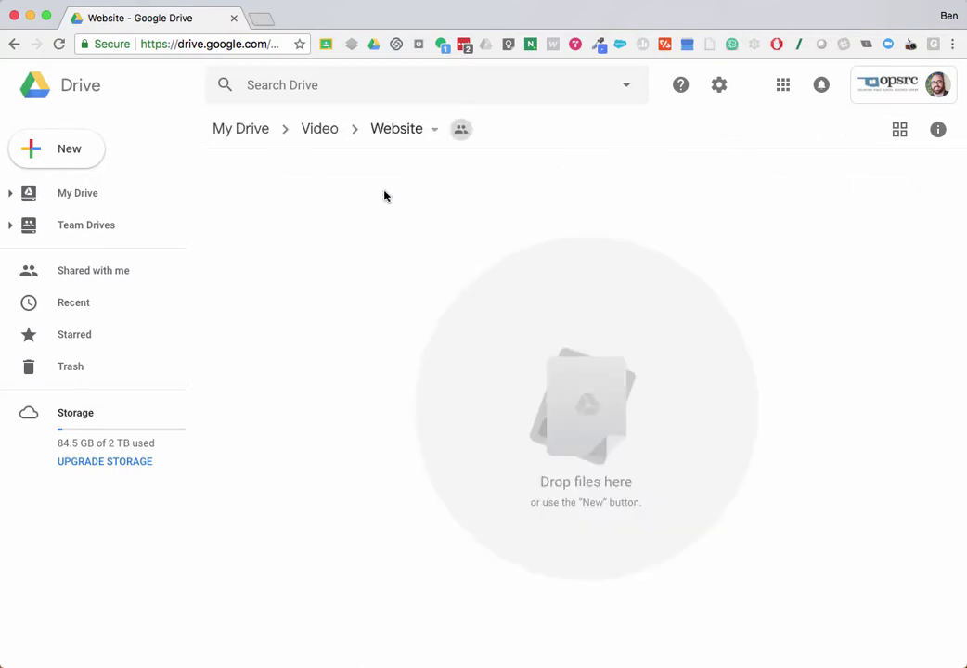
pyautogui.click(92, 150)
pyautogui.click(109, 160)
pyautogui.write('Bo')
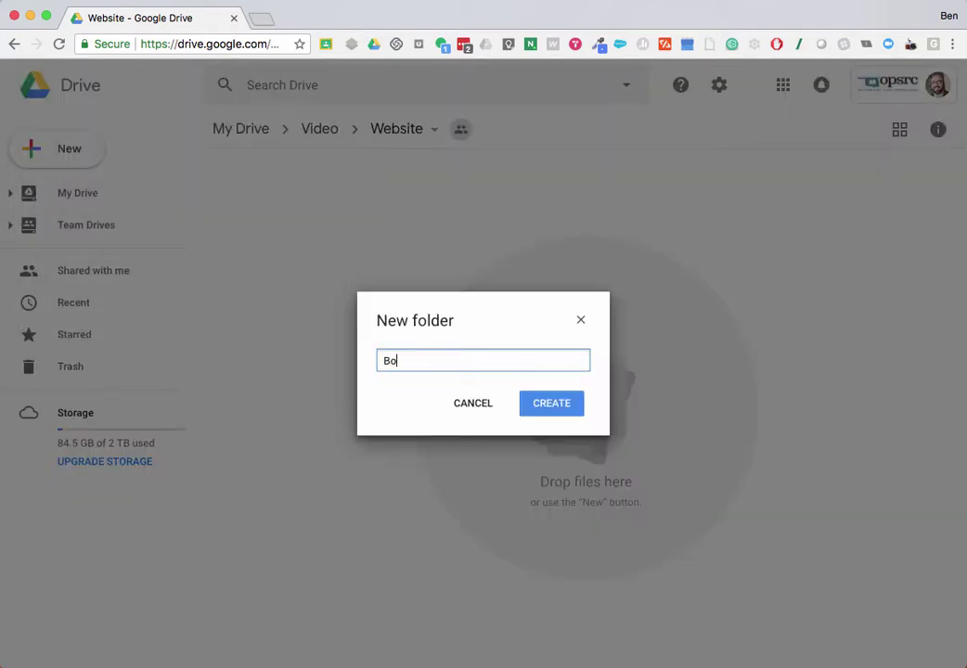
pyautogui.write('Agendas')
pyautogui.click(554, 403)
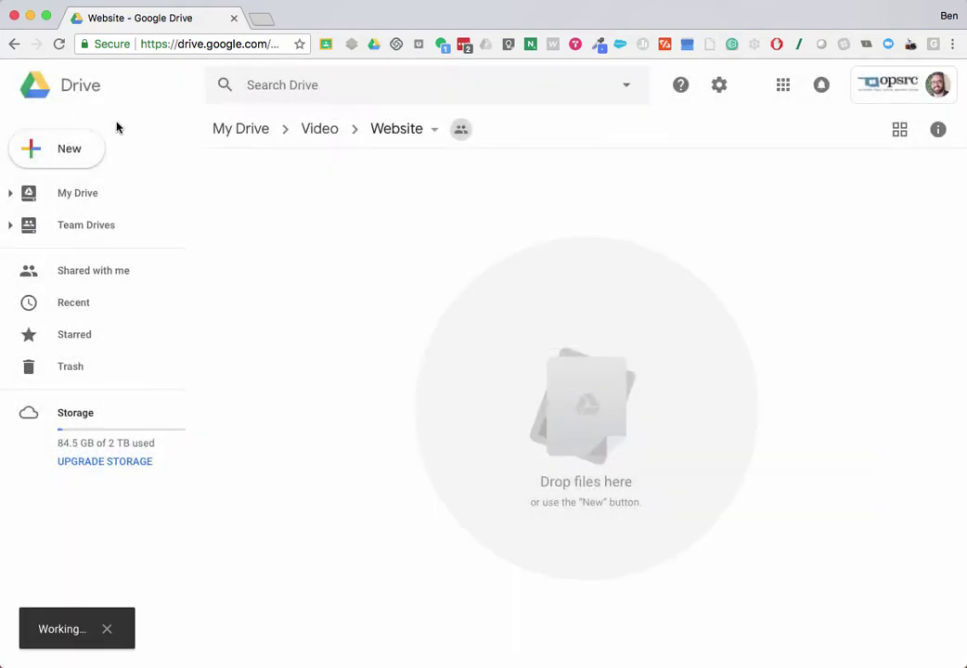
# Create a second subfolder named 'Lunch Menus' in Website.
pyautogui.click(87, 153)
pyautogui.click(84, 158)
pyautogui.write('Lunch Menus')
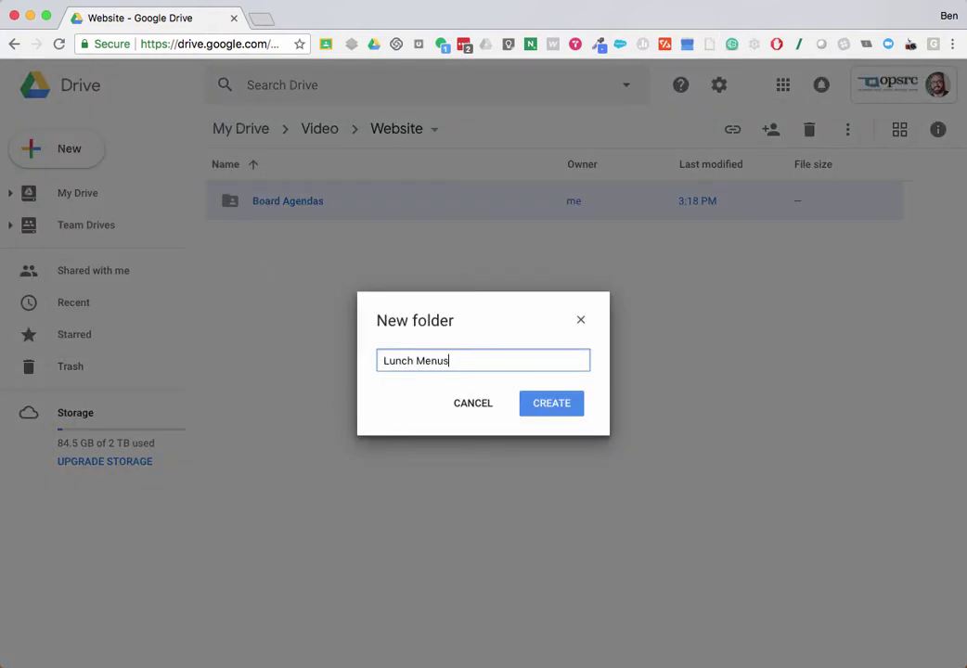
pyautogui.press('Return')
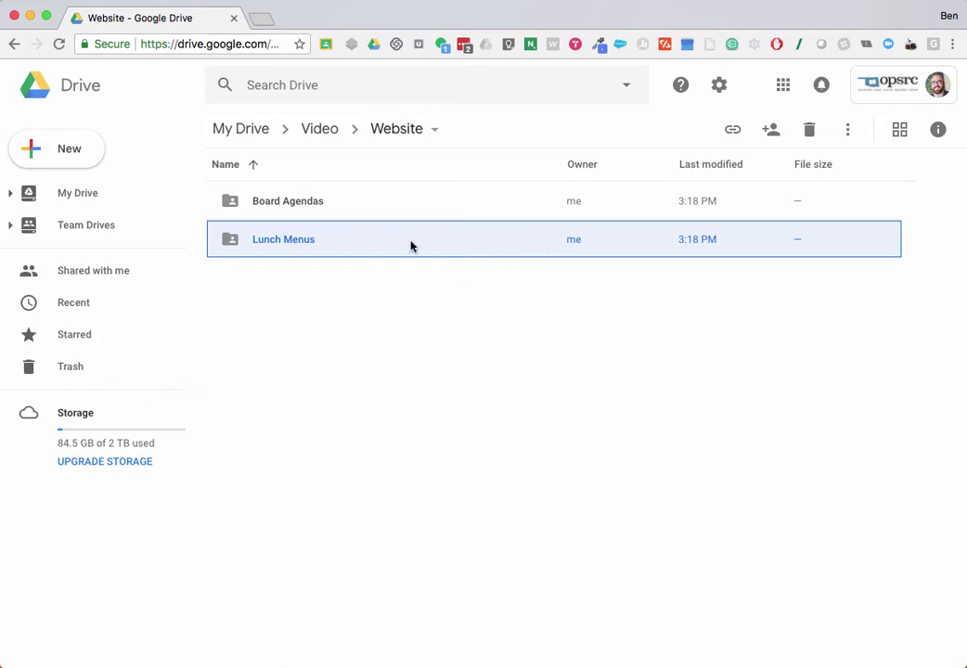
pyautogui.click(389, 206)
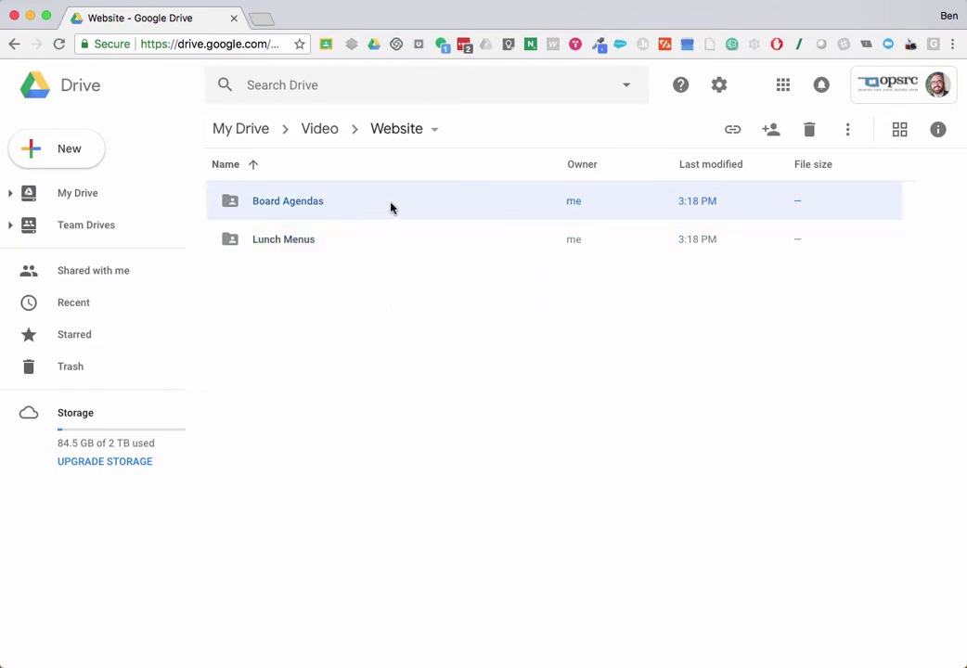
# Upload ashdown_6-12_december_2017_-_lunch_.pdf from Ashdown > Lunch Menus into Board Agendas.
pyautogui.doubleClick(287, 207)
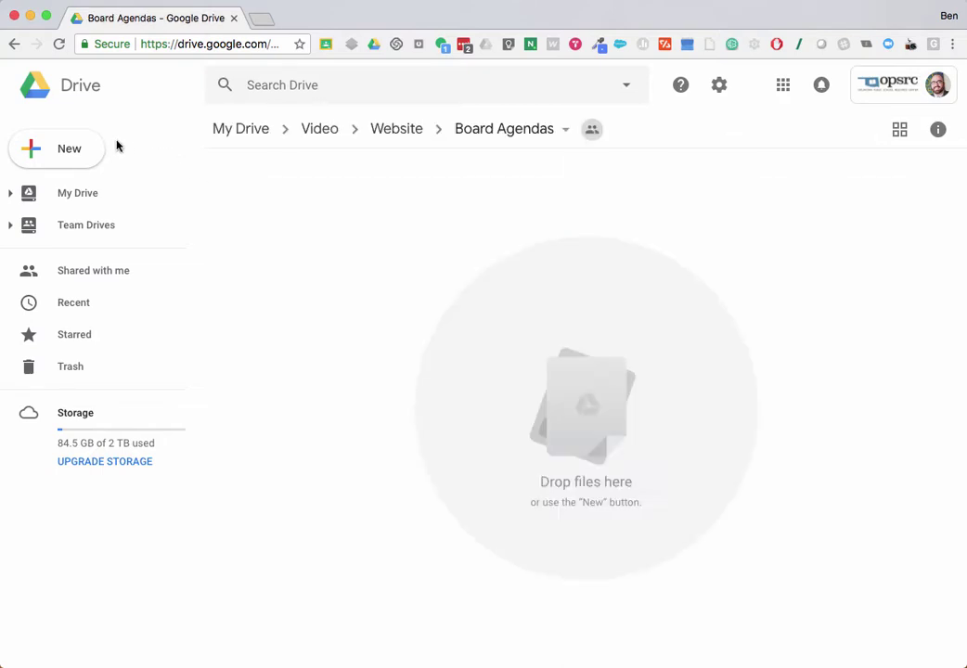
pyautogui.click(81, 149)
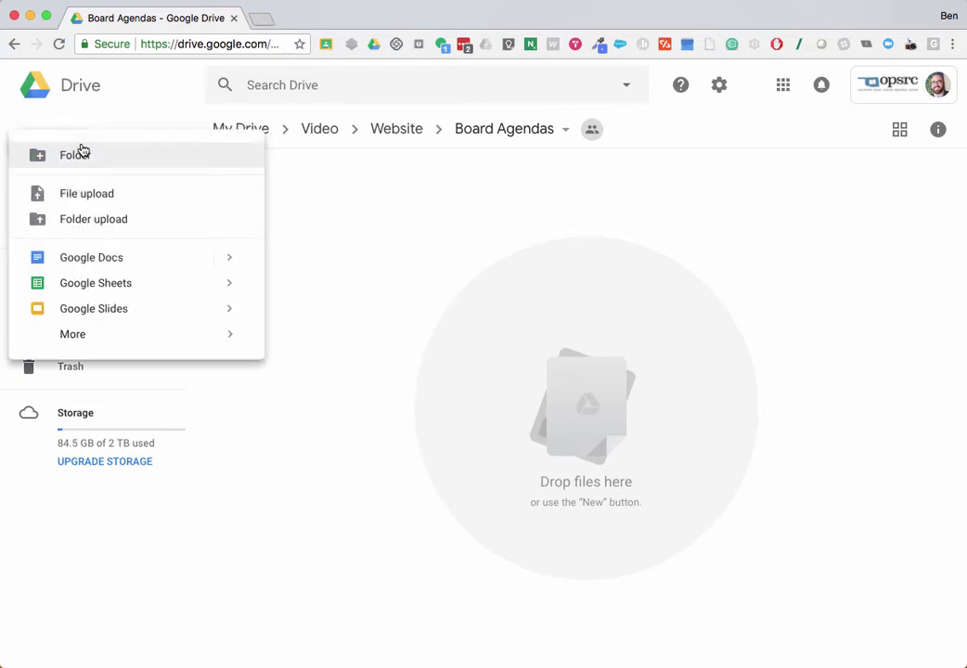
pyautogui.click(100, 195)
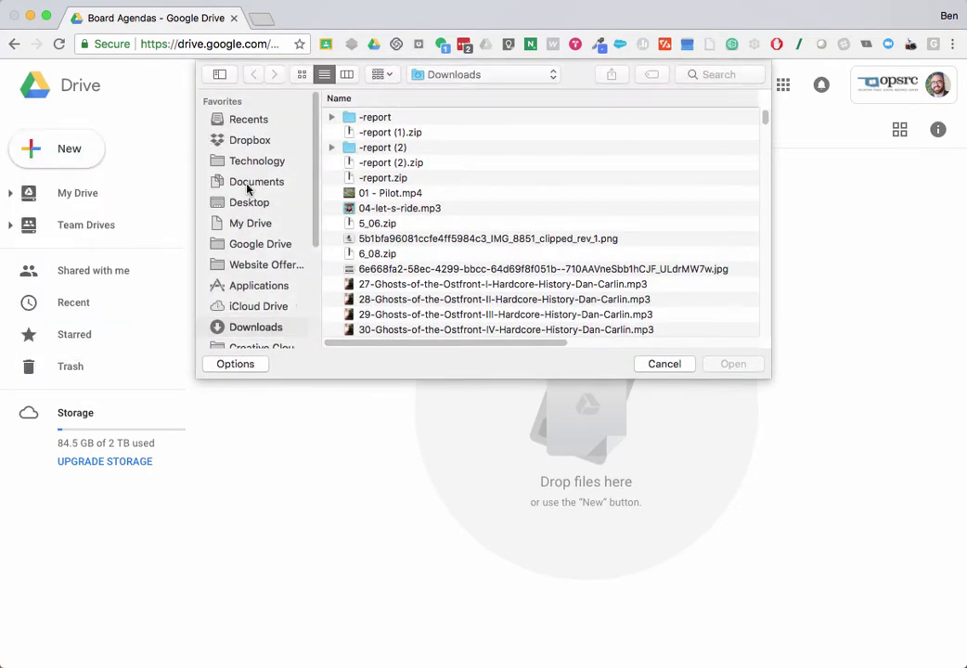
pyautogui.click(264, 202)
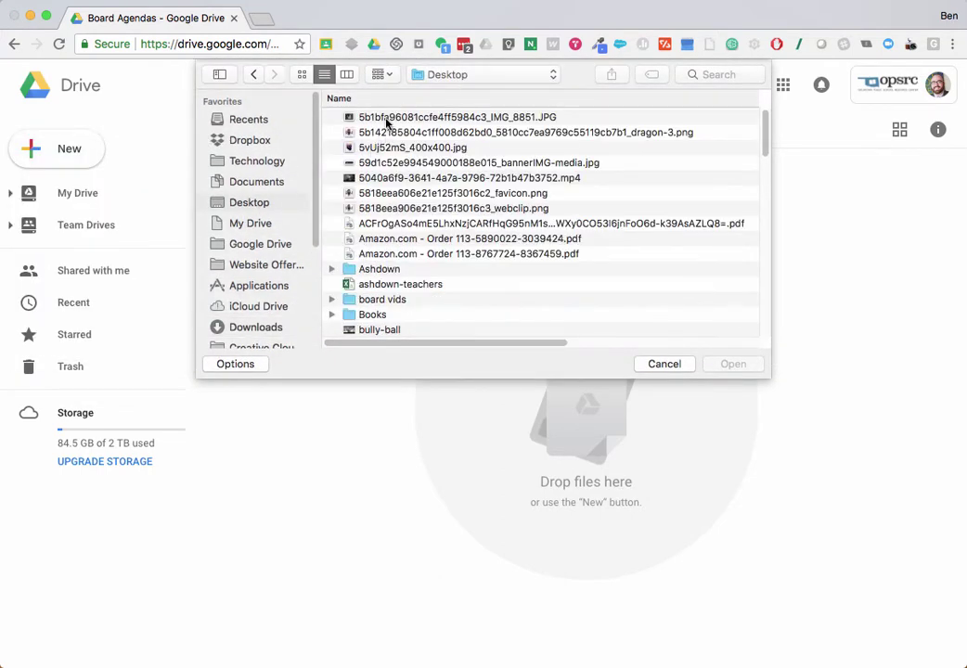
pyautogui.doubleClick(380, 268)
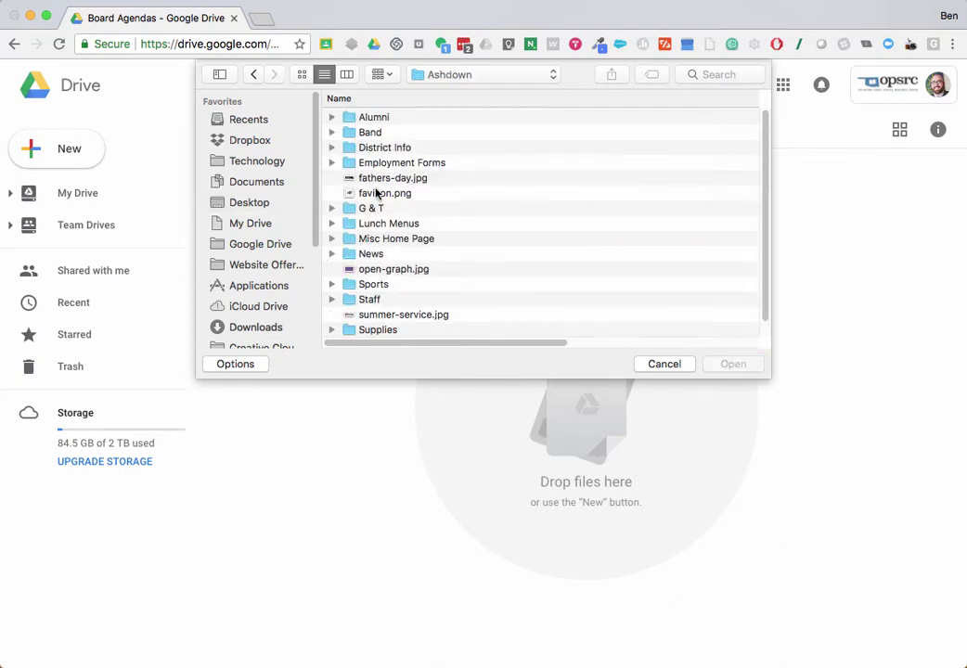
pyautogui.scroll(-1, 401, 267)
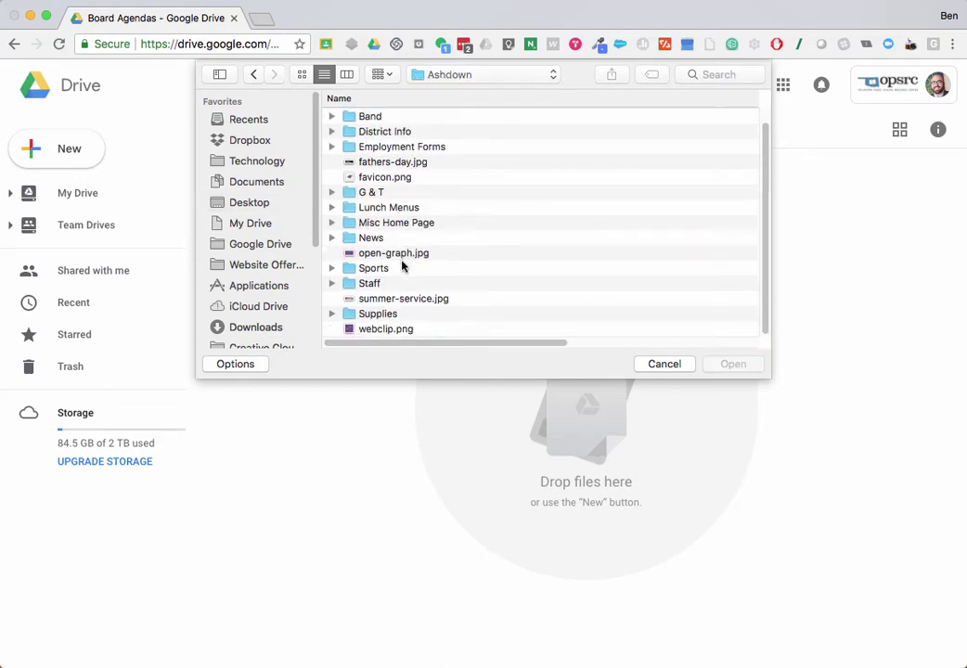
pyautogui.scroll(1, 402, 265)
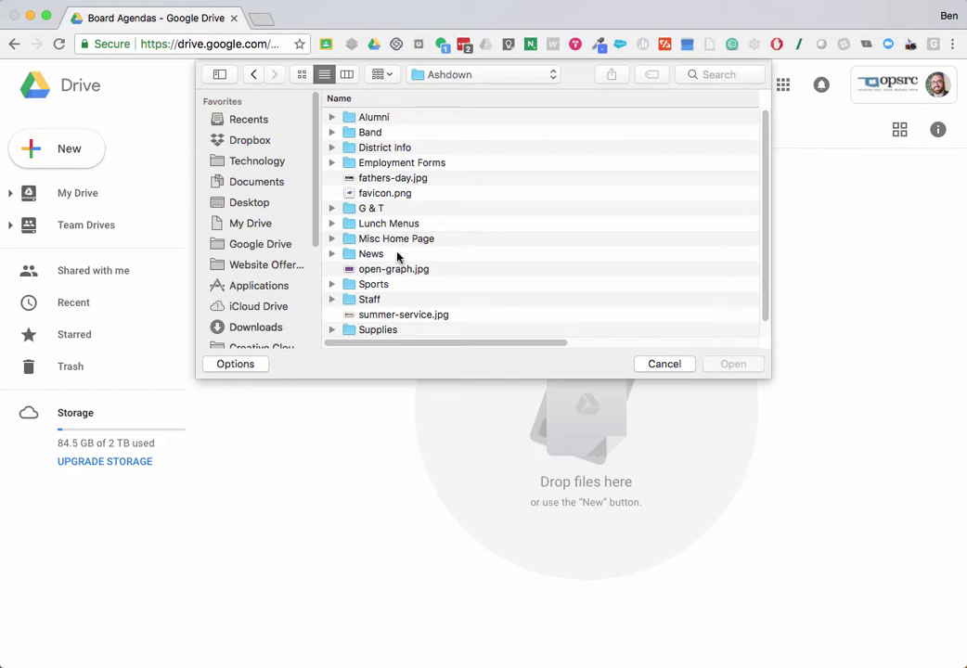
pyautogui.doubleClick(388, 223)
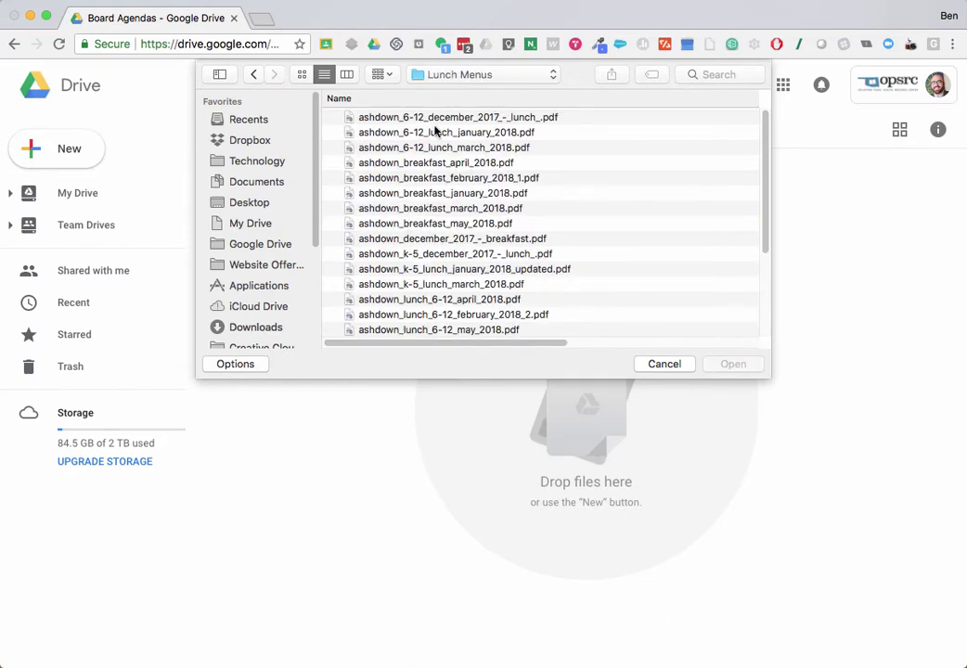
pyautogui.click(397, 120)
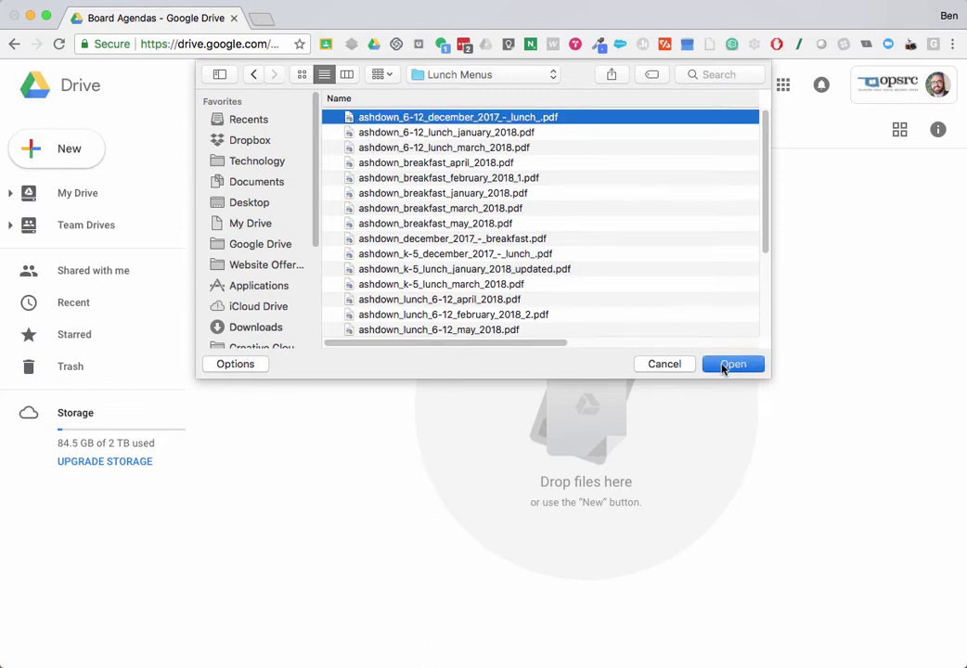
pyautogui.click(725, 366)
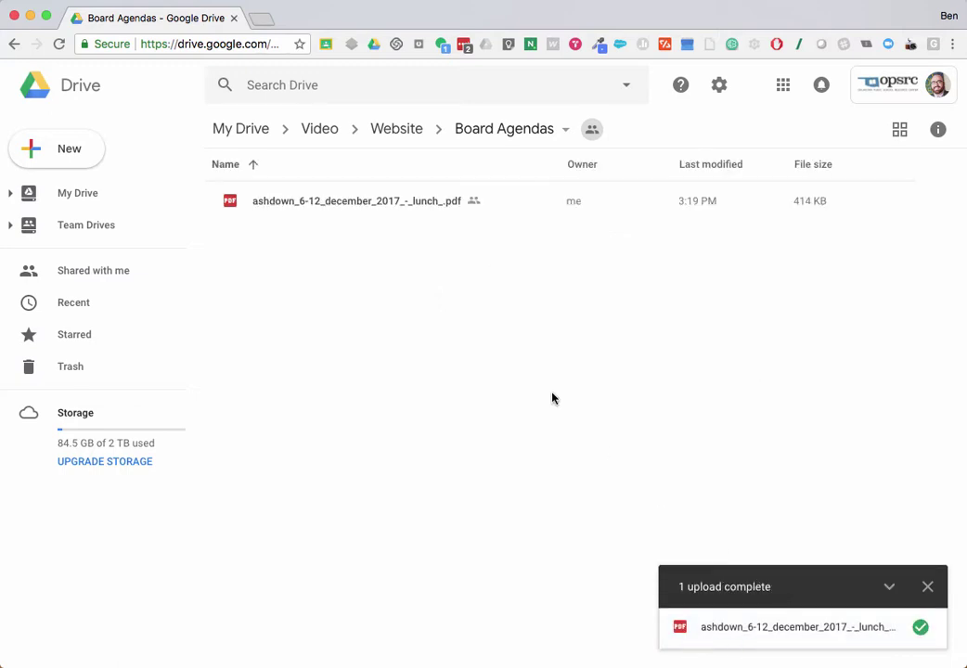
# Preview the uploaded December lunch menu PDF, then close the preview.
pyautogui.click(334, 204)
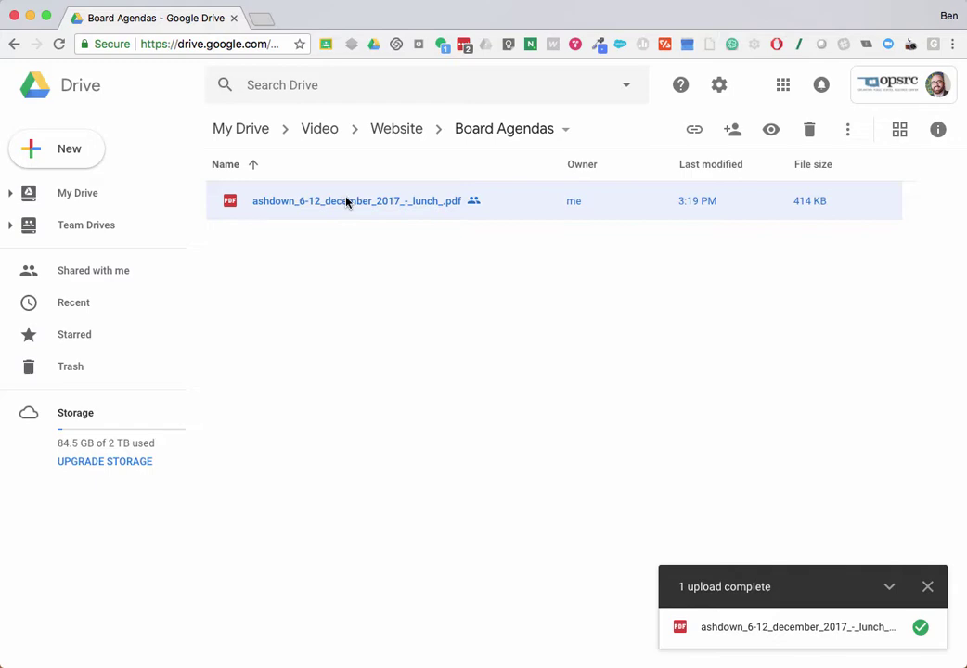
pyautogui.doubleClick(347, 202)
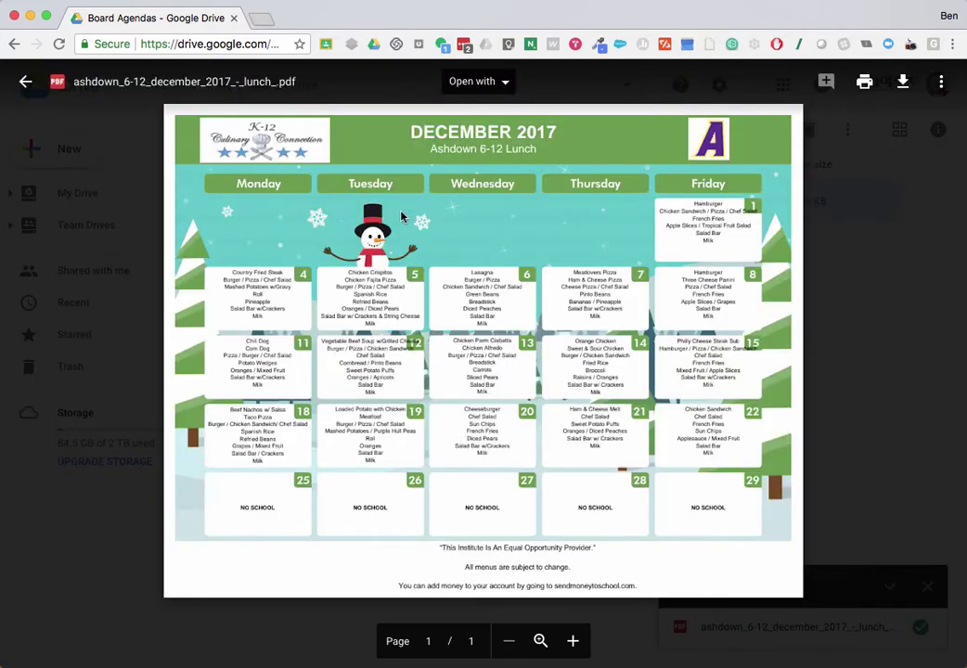
pyautogui.click(93, 169)
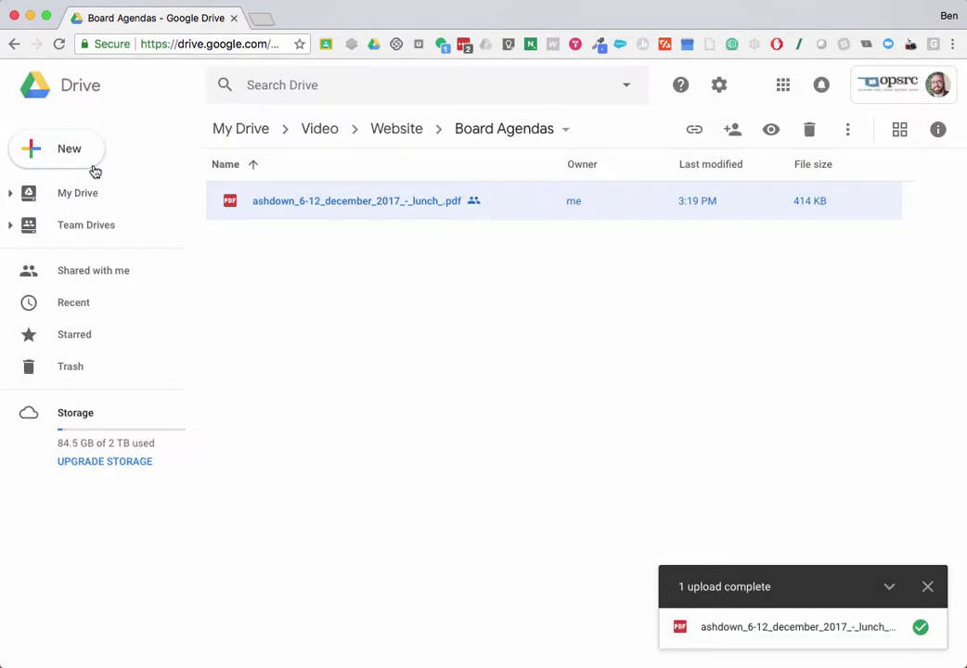
pyautogui.click(367, 267)
pyautogui.click(363, 210)
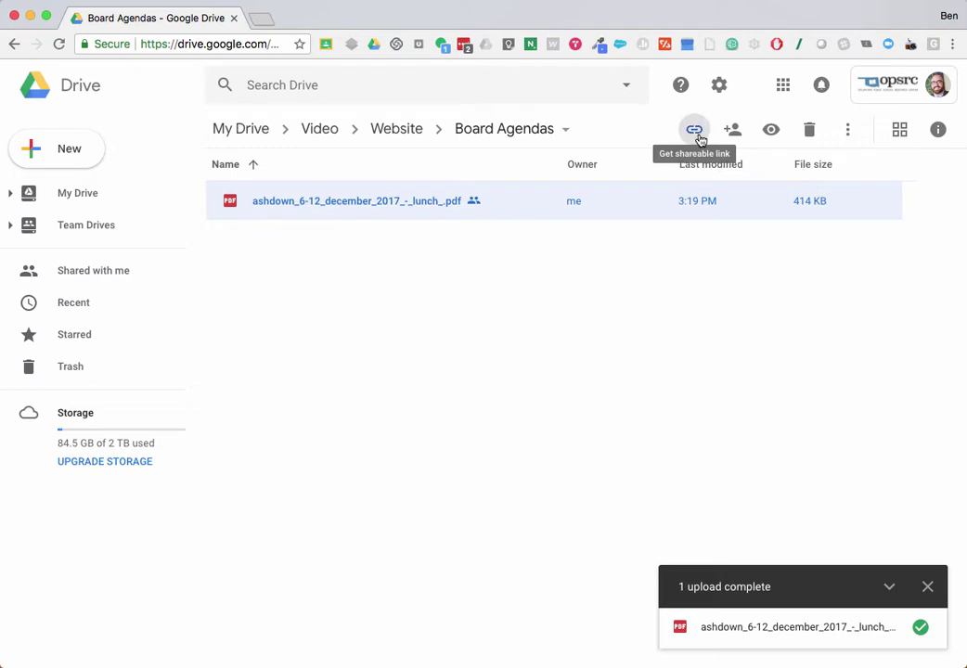
# Turn on link sharing for the PDF and copy its shareable link.
pyautogui.click(698, 135)
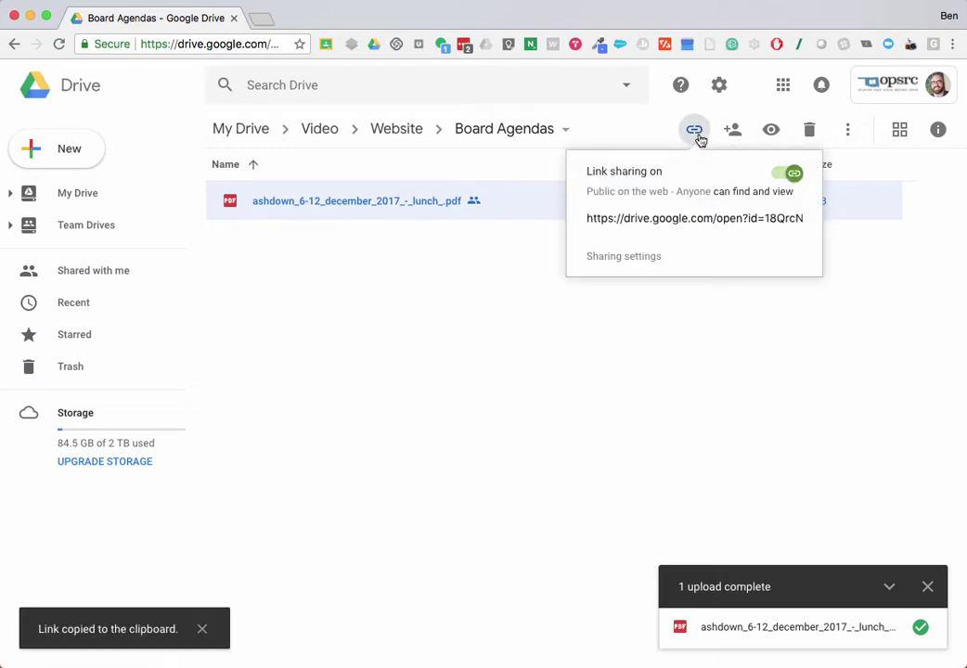
pyautogui.rightClick(691, 213)
pyautogui.click(707, 245)
pyautogui.click(608, 330)
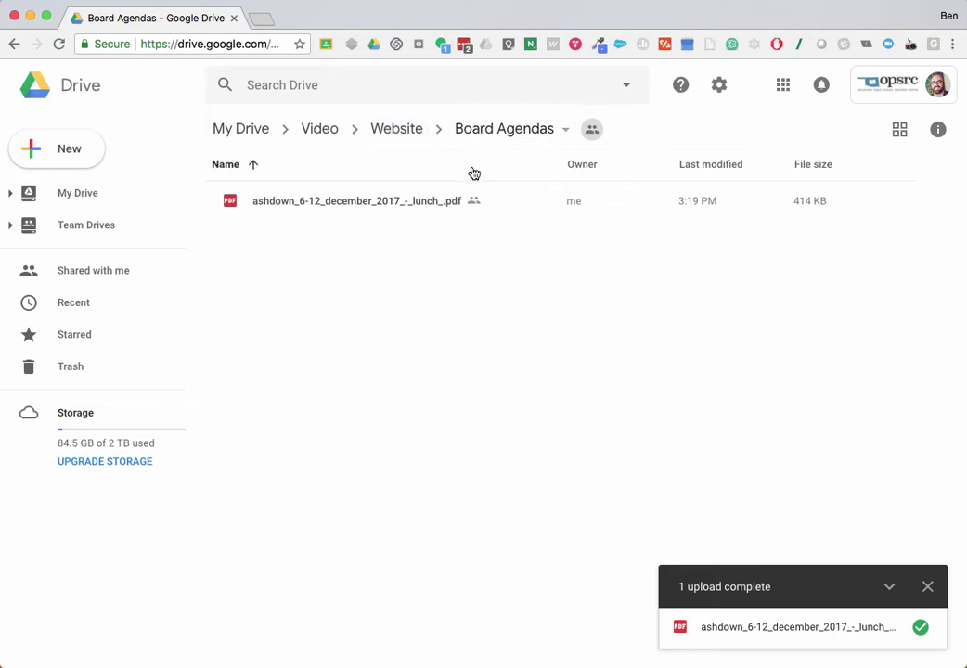
# Copy the December lunch PDF's public link again from its sharing settings.
pyautogui.click(353, 202)
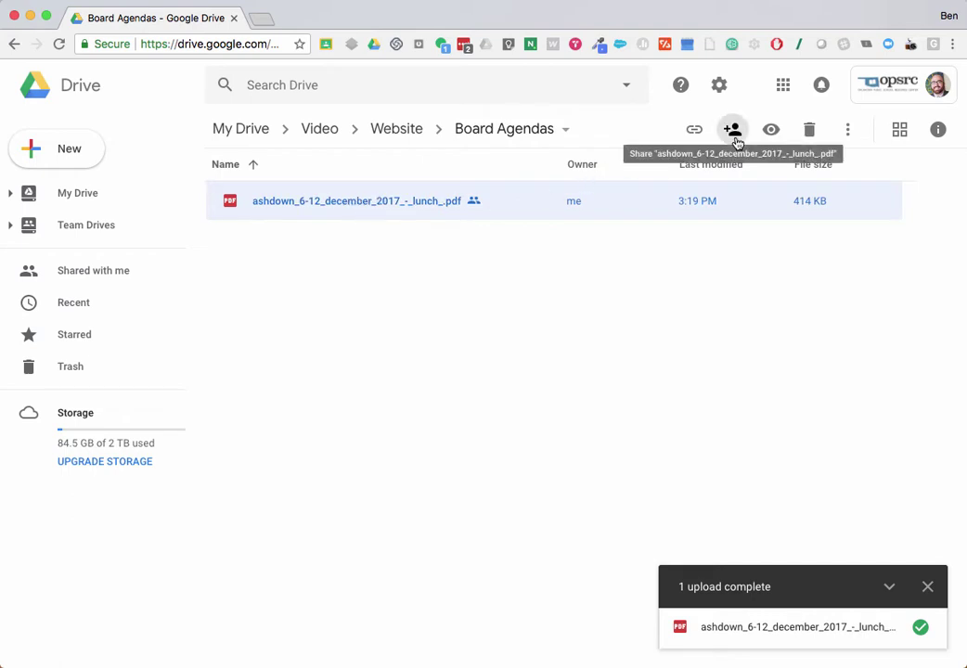
pyautogui.rightClick(461, 198)
pyautogui.click(544, 283)
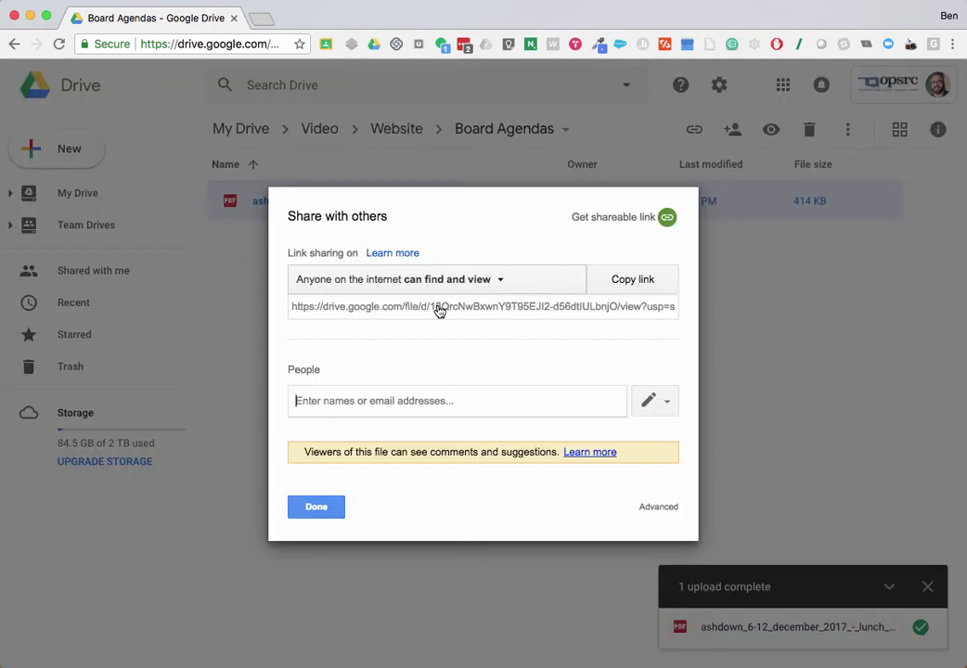
pyautogui.click(626, 280)
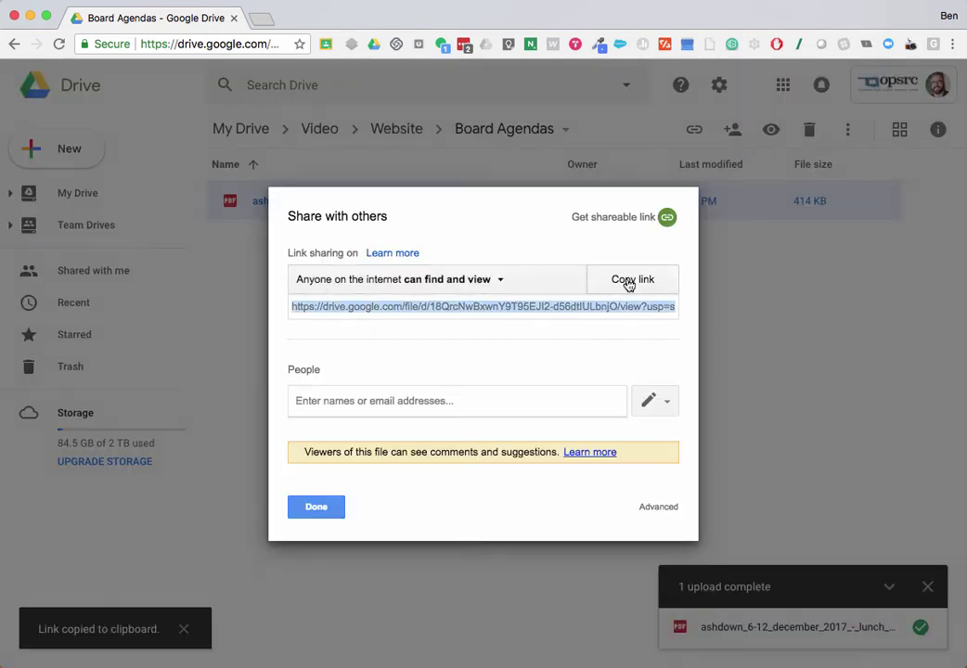
pyautogui.click(334, 508)
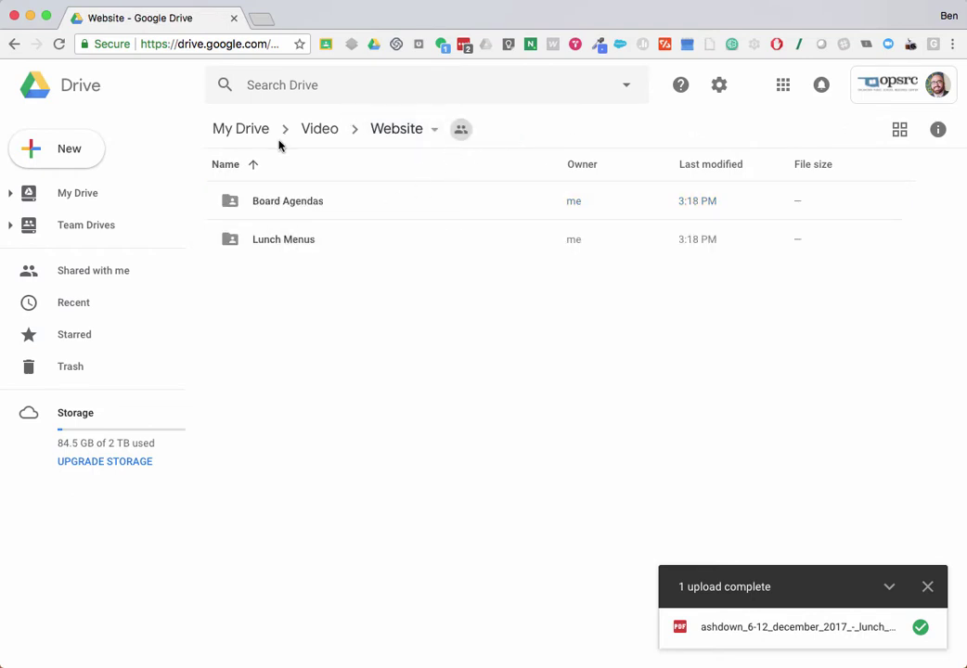
# Open the empty Lunch Menus folder and check the New menu's options without choosing any.
pyautogui.click(298, 239)
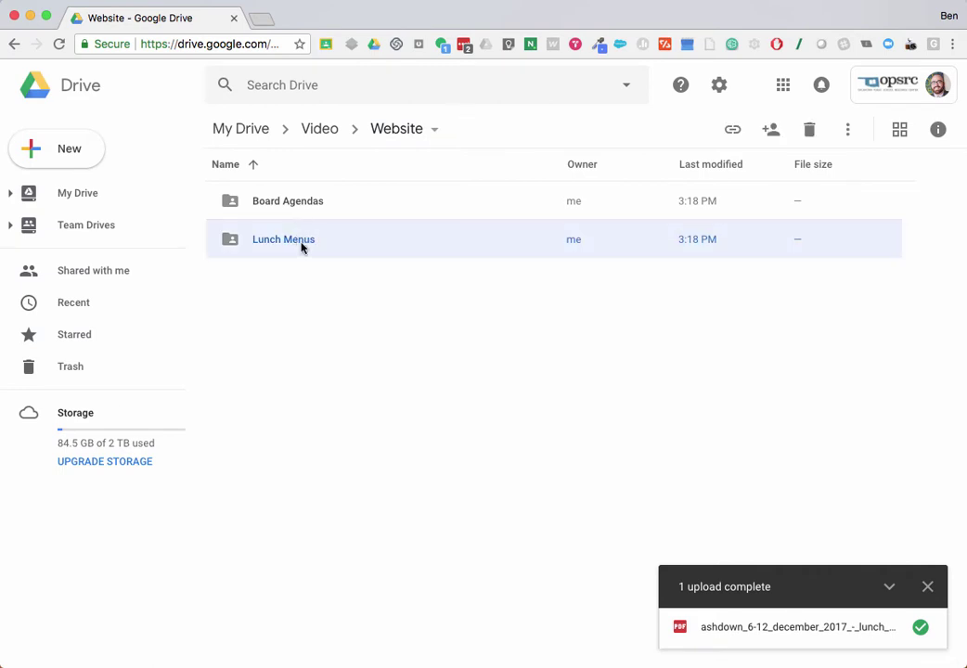
pyautogui.doubleClick(299, 239)
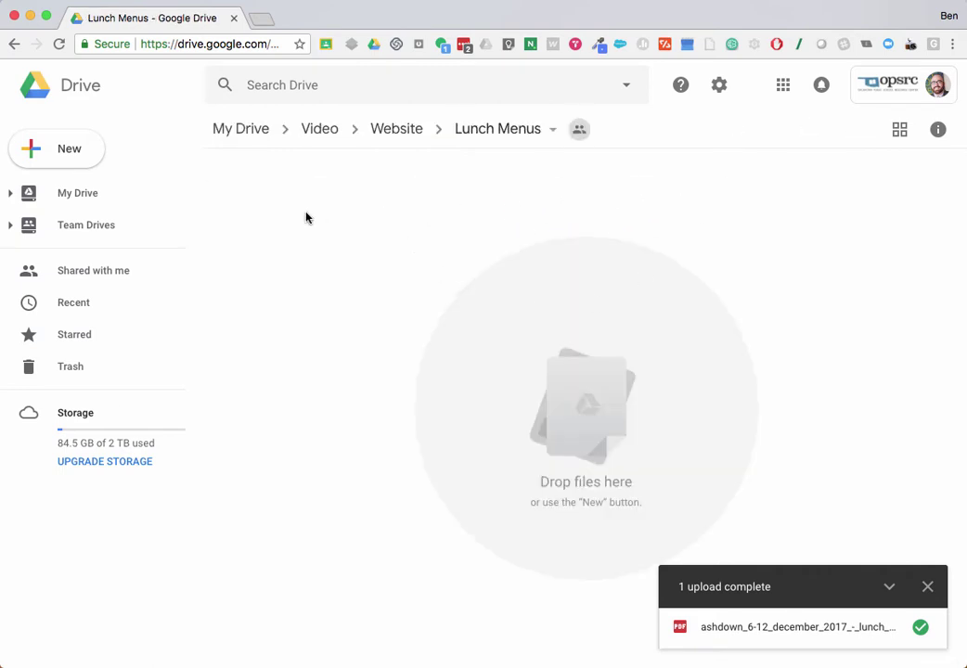
pyautogui.click(82, 156)
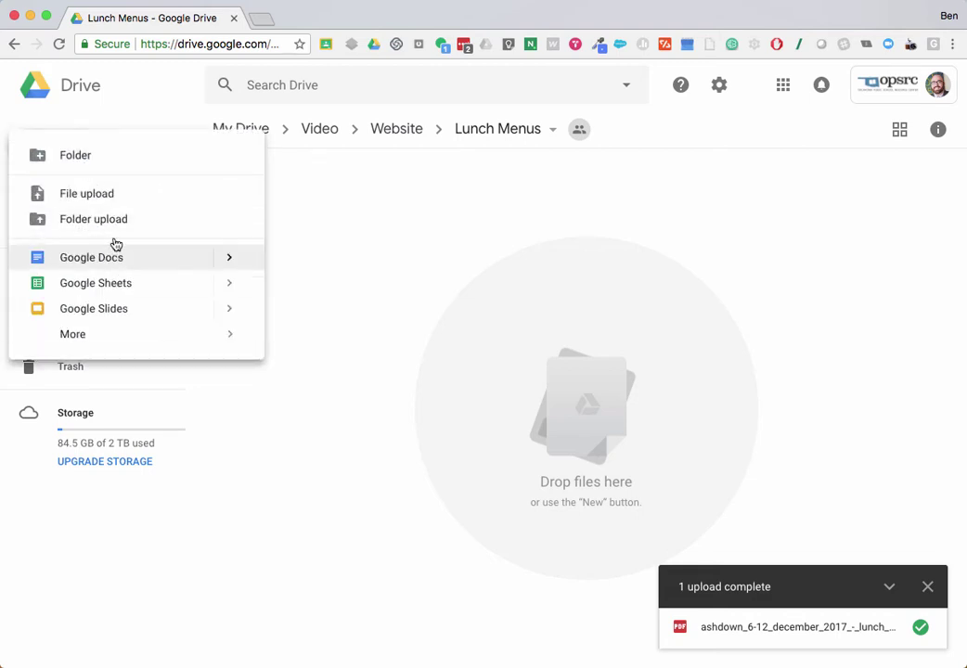
pyautogui.click(465, 202)
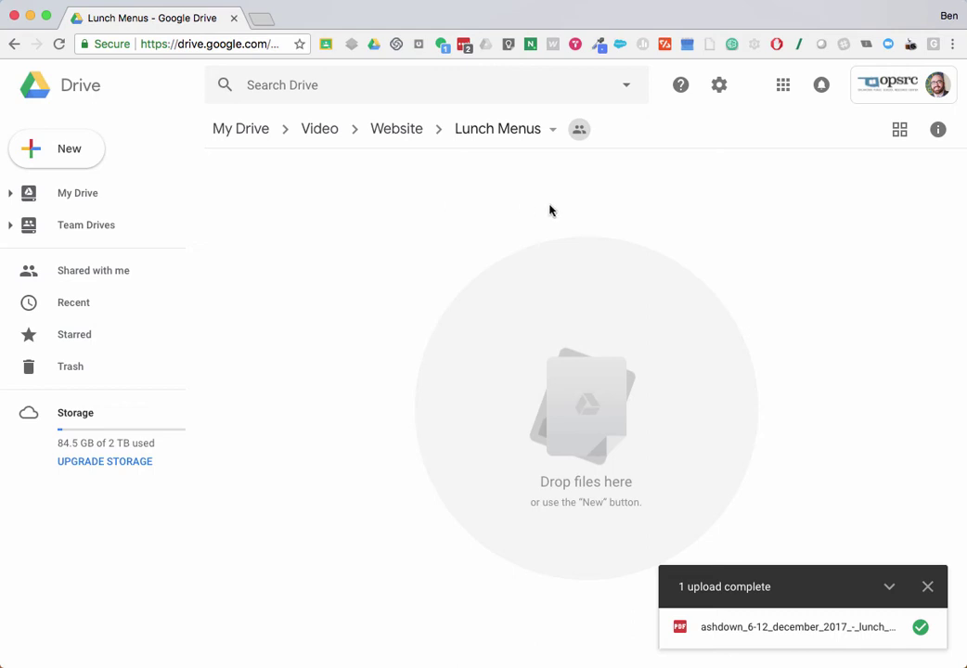
pyautogui.click(78, 150)
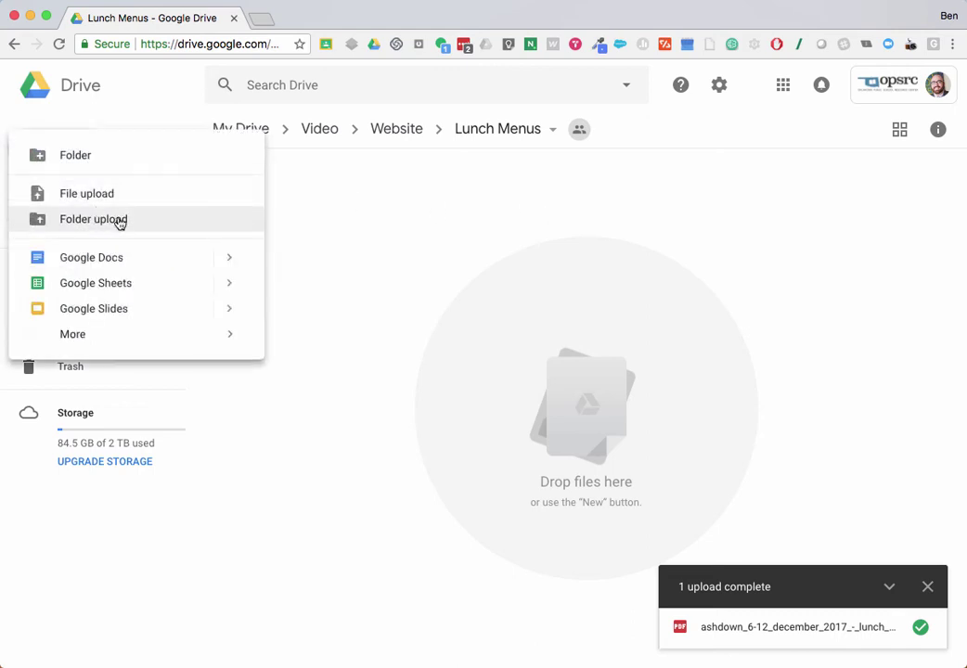
pyautogui.click(366, 212)
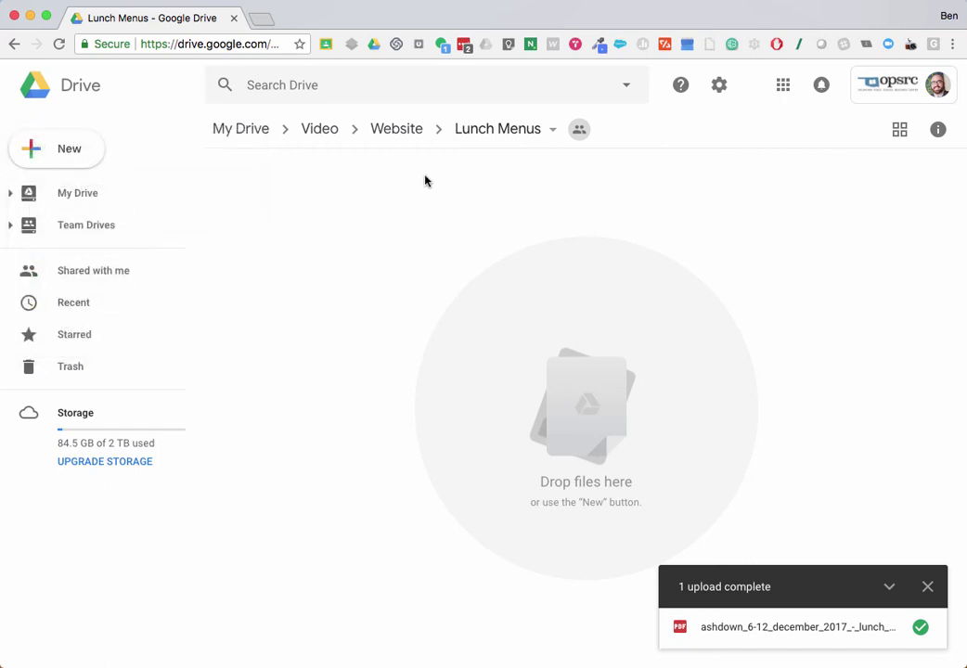